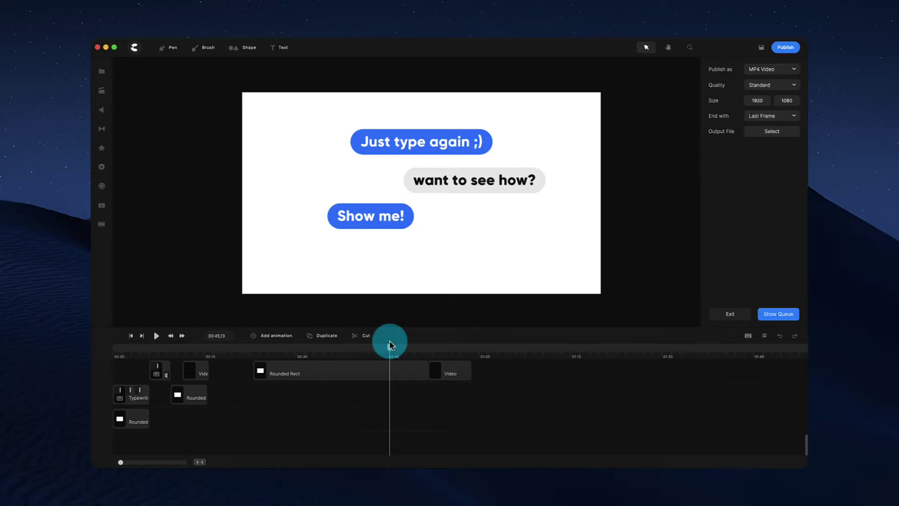
Start a new blank CreateStudio project from the app menu
mouse_move(393, 351)
mouse_down()
mouse_move(440, 351)
mouse_move(186, 356)
mouse_move(206, 346)
mouse_move(600, 347)
mouse_move(593, 386)
mouse_up()
scroll(594, 385, up, 5)
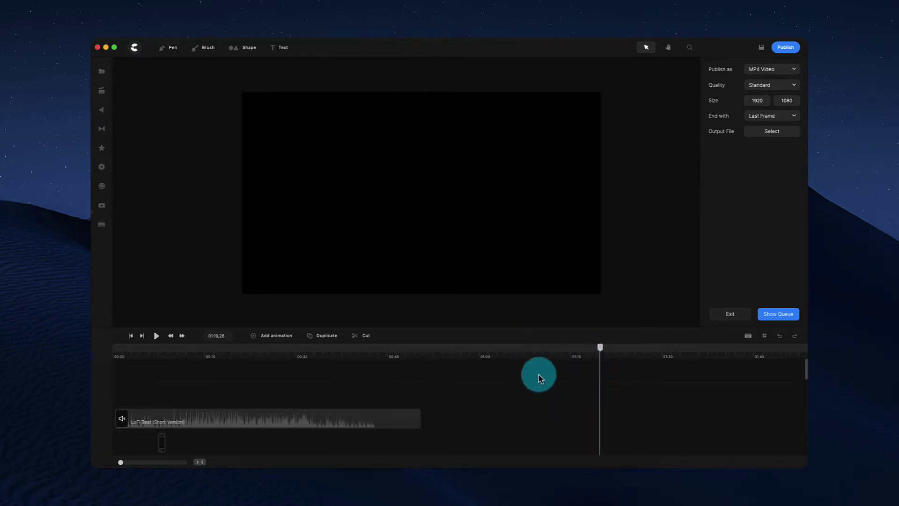
click(134, 48)
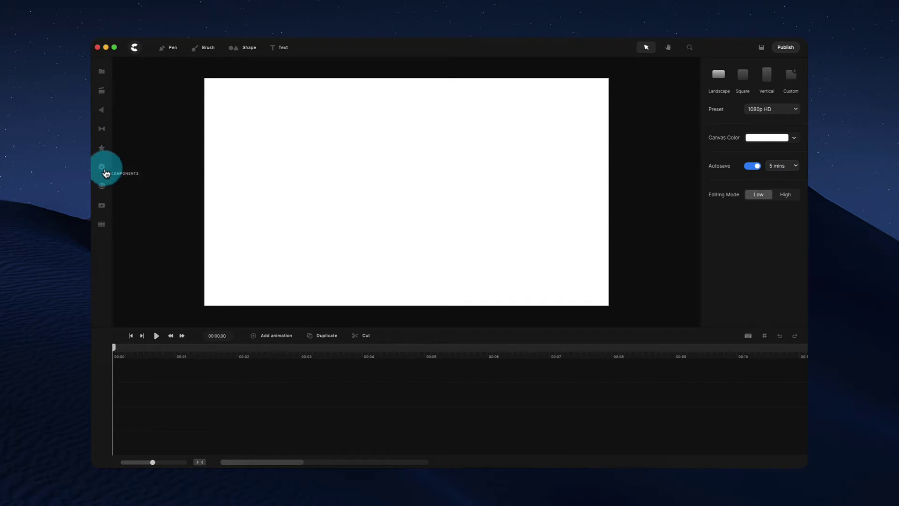
Add a Typewriter component to the canvas and scrub to preview 'Type your text here...'
click(104, 174)
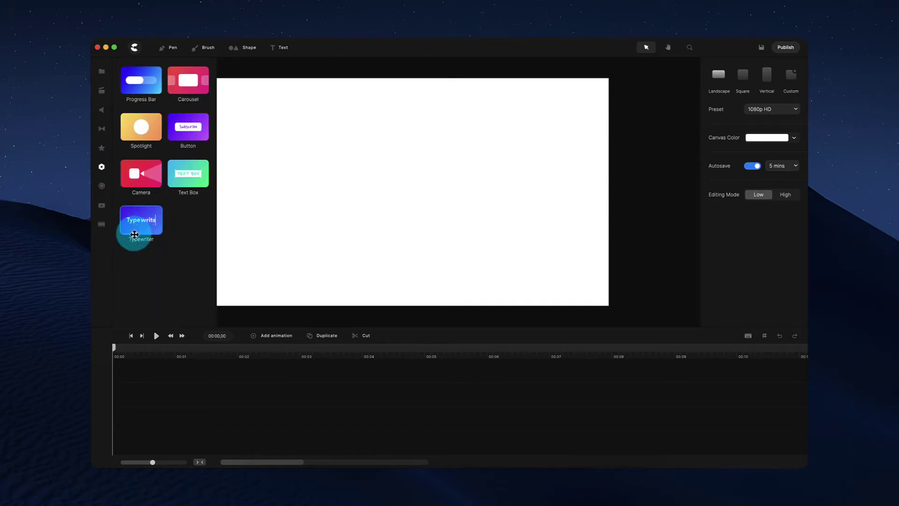
drag(139, 228, 387, 186)
click(473, 202)
drag(207, 354, 469, 361)
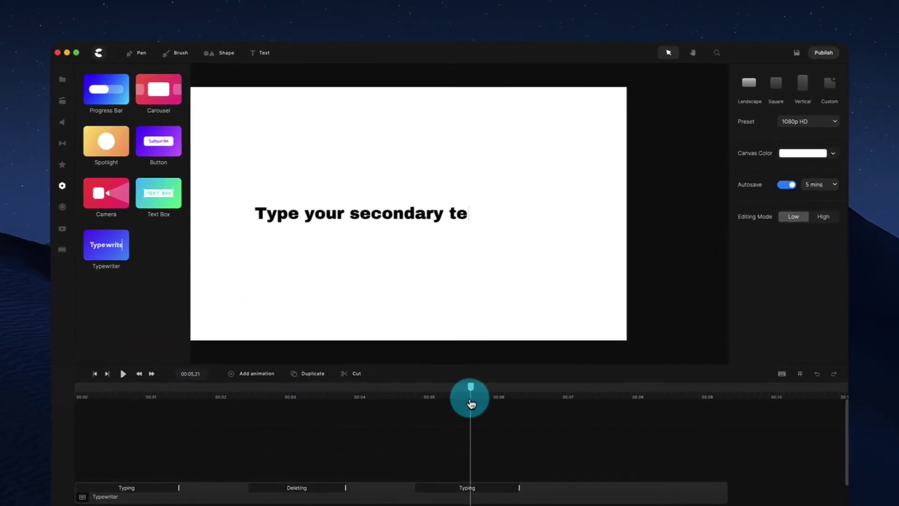
drag(471, 404, 203, 417)
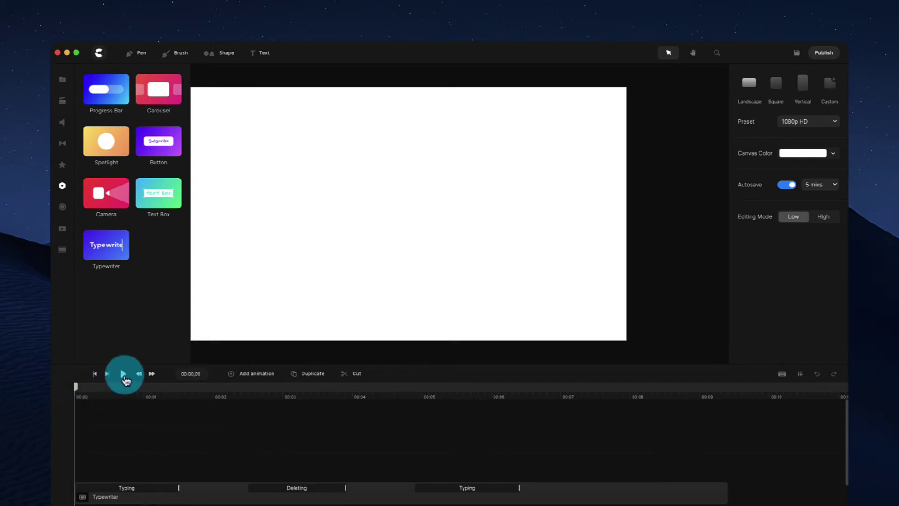
Play and scrub the Typewriter animation, then select its clip to show the sentence settings
click(124, 375)
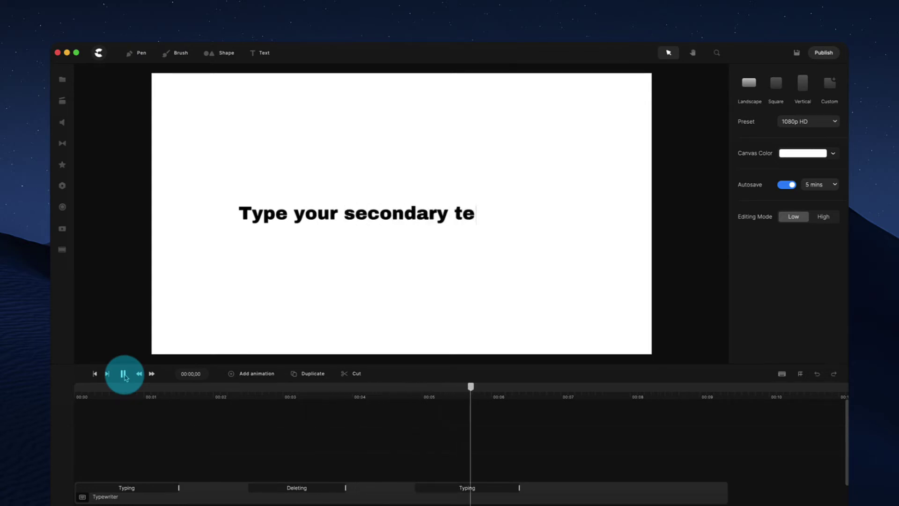
click(123, 374)
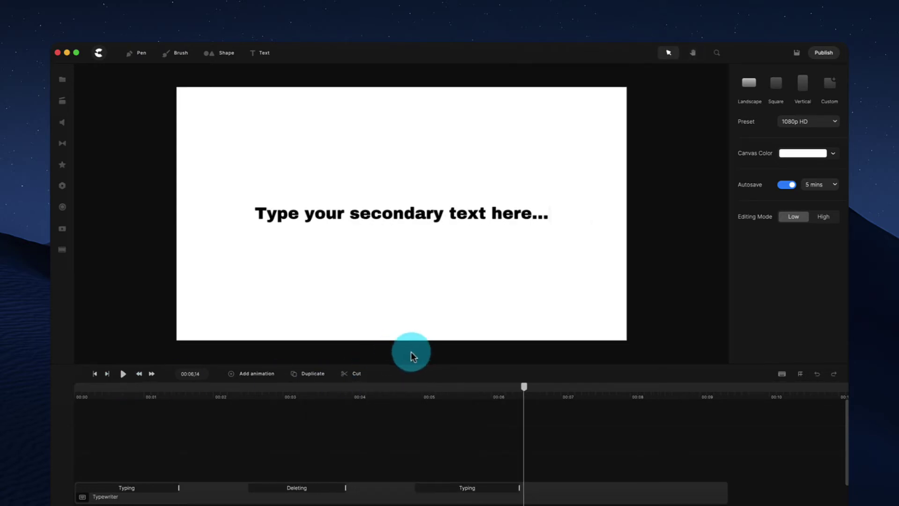
drag(526, 391, 367, 402)
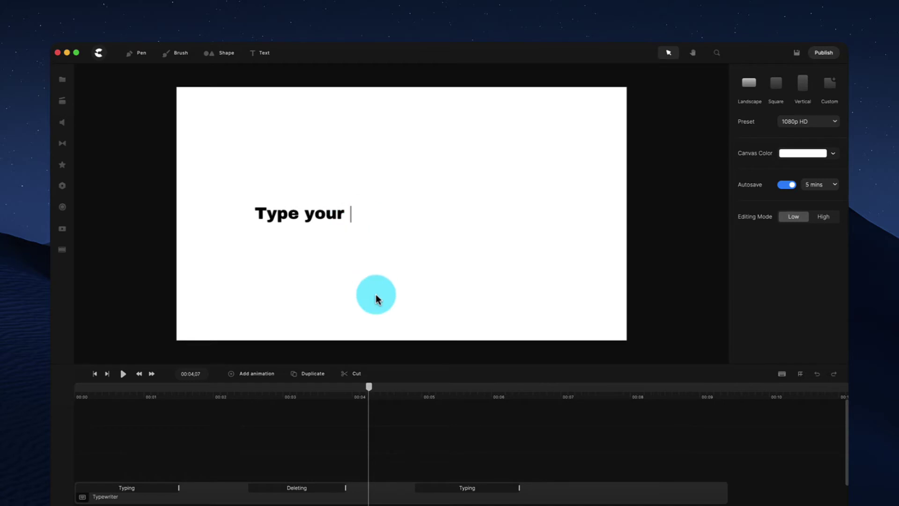
drag(369, 387, 246, 398)
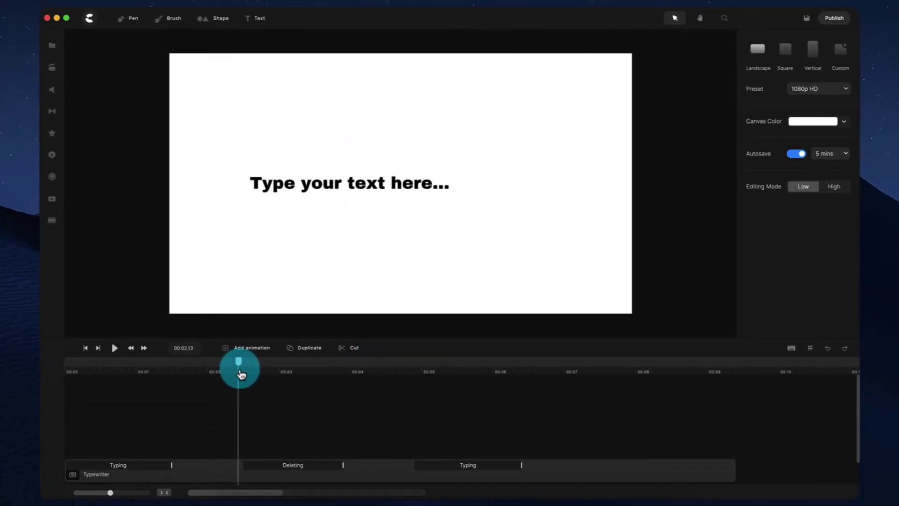
drag(241, 374, 535, 370)
click(500, 461)
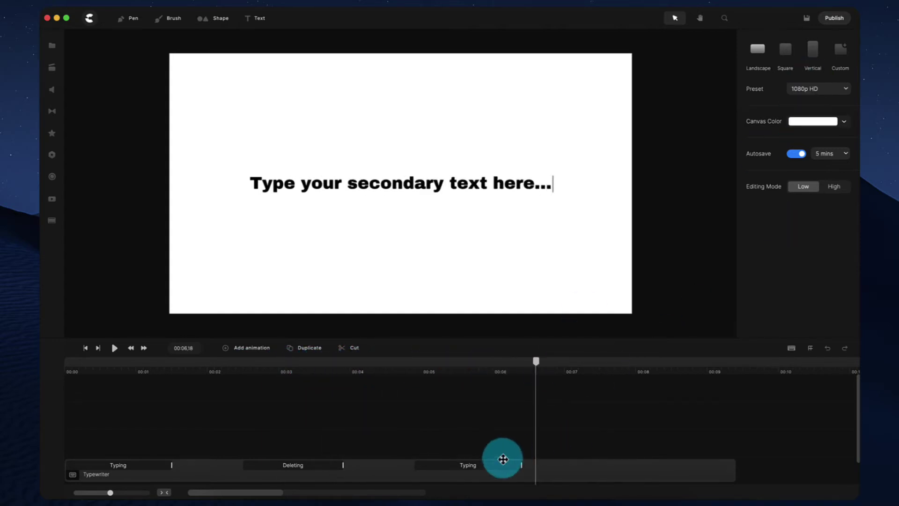
Replace the placeholder sentences with 'CreateStudio' and 'Presents...' and play the animation
click(768, 78)
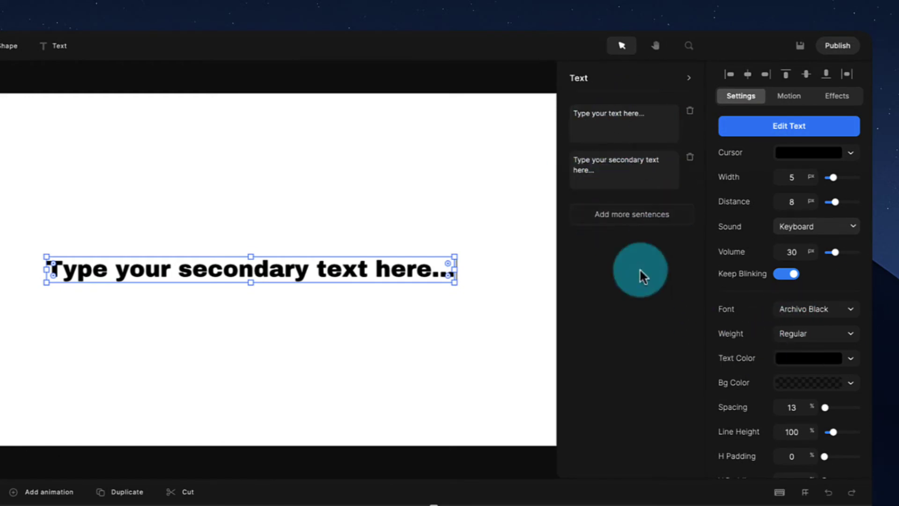
drag(662, 113, 535, 117)
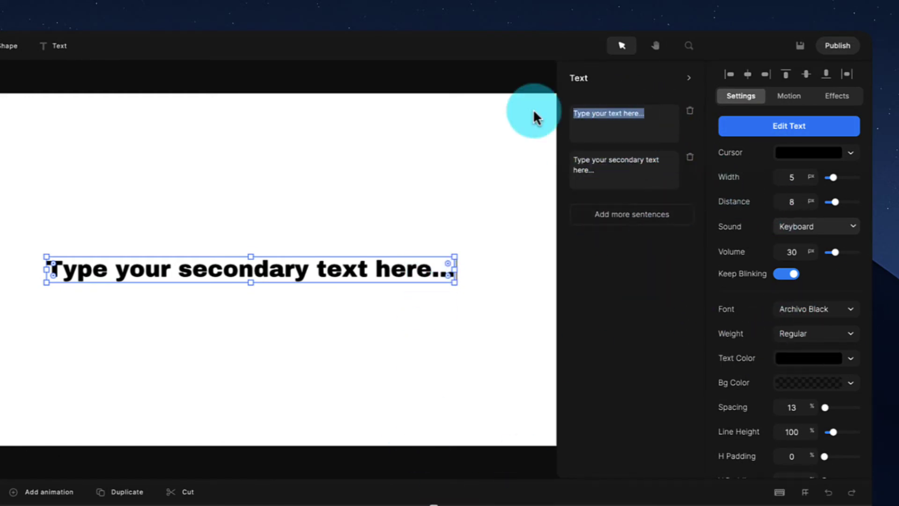
text(CreateStudio)
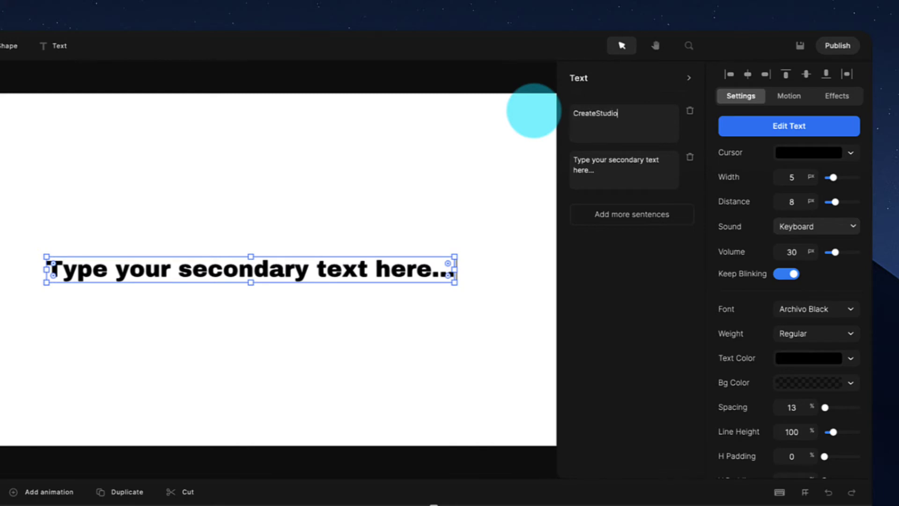
drag(658, 180, 567, 152)
text(Presents)
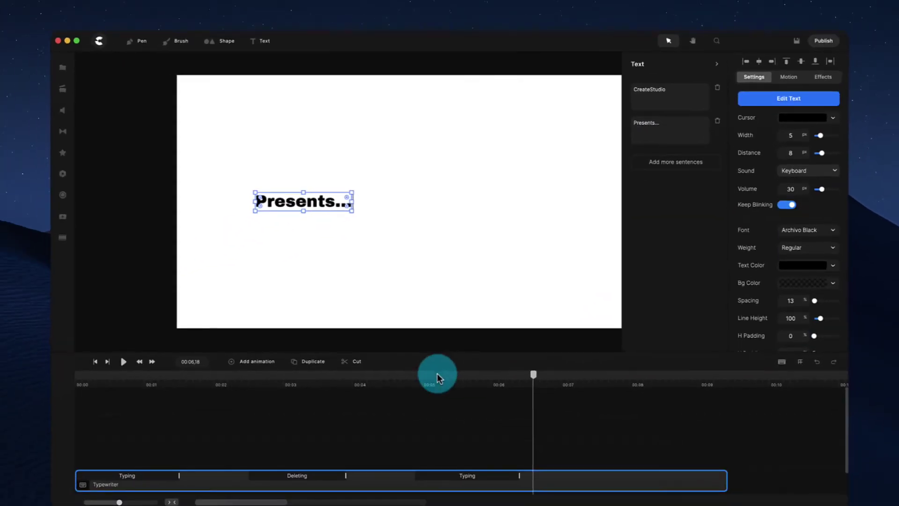
click(154, 375)
key(space)
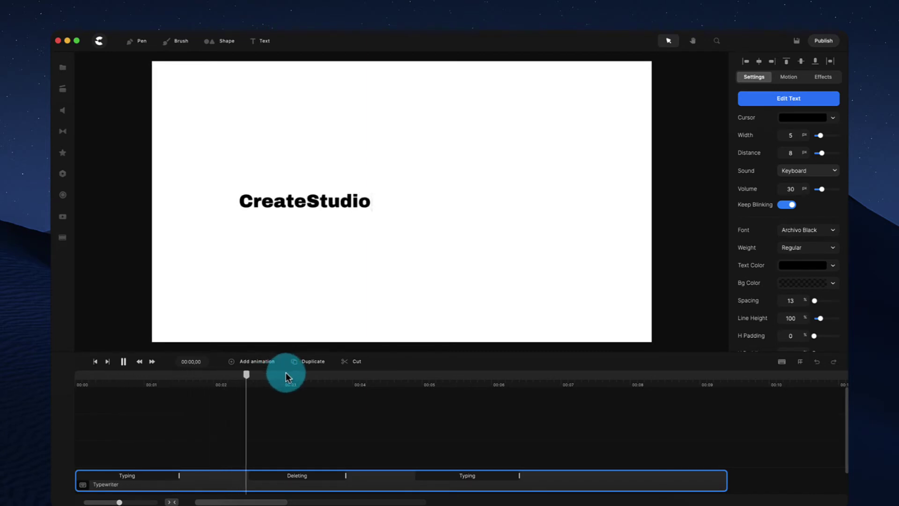
Move the Deleting clip earlier on the Typewriter track and play from 1.7 seconds to check
click(296, 478)
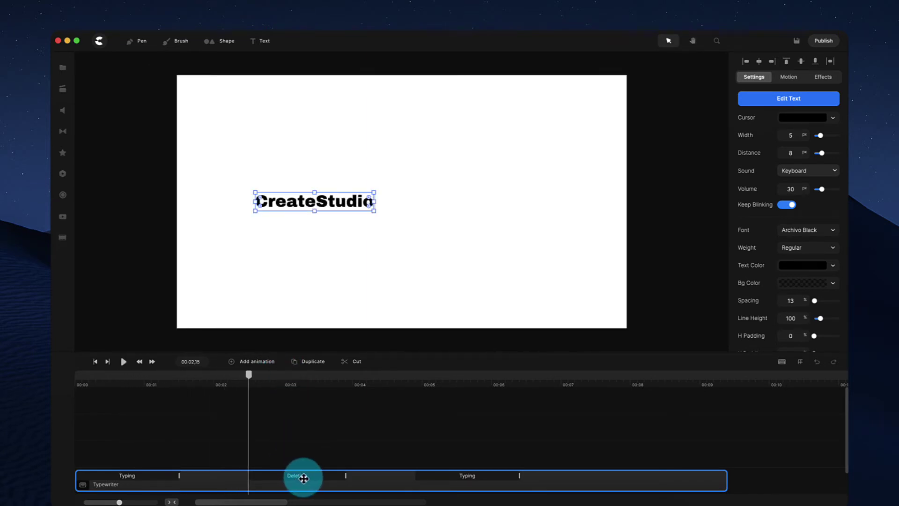
drag(304, 478, 285, 474)
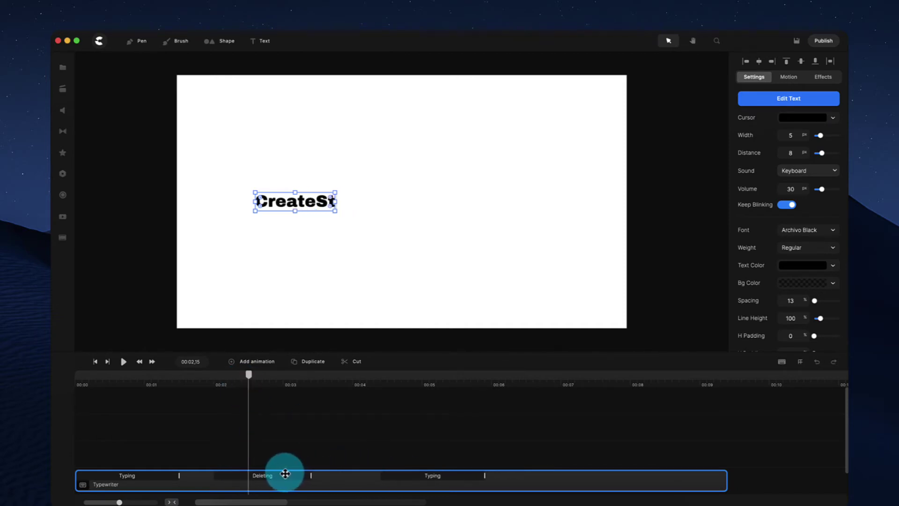
click(203, 378)
key(space)
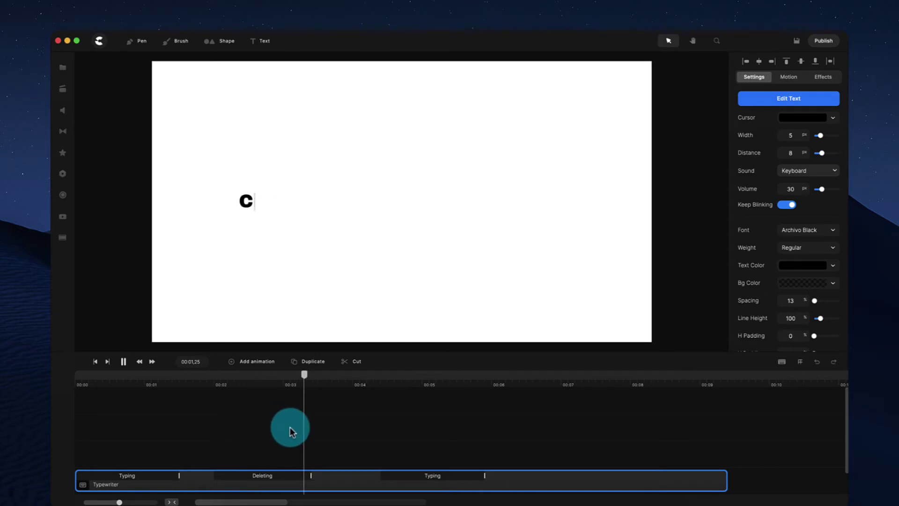
key(space)
Shorten the Deleting clip and replay from about 1.2 seconds to review the timing
drag(304, 477, 276, 475)
click(197, 380)
key(space)
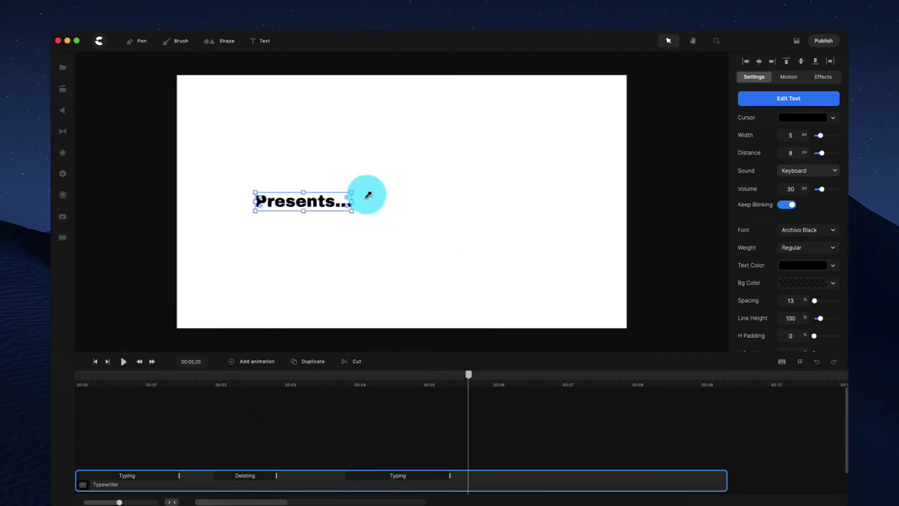
Align the Typewriter text to the horizontal centre of the canvas and replay to check placement
drag(468, 378, 450, 391)
scroll(795, 282, down, 5)
click(756, 309)
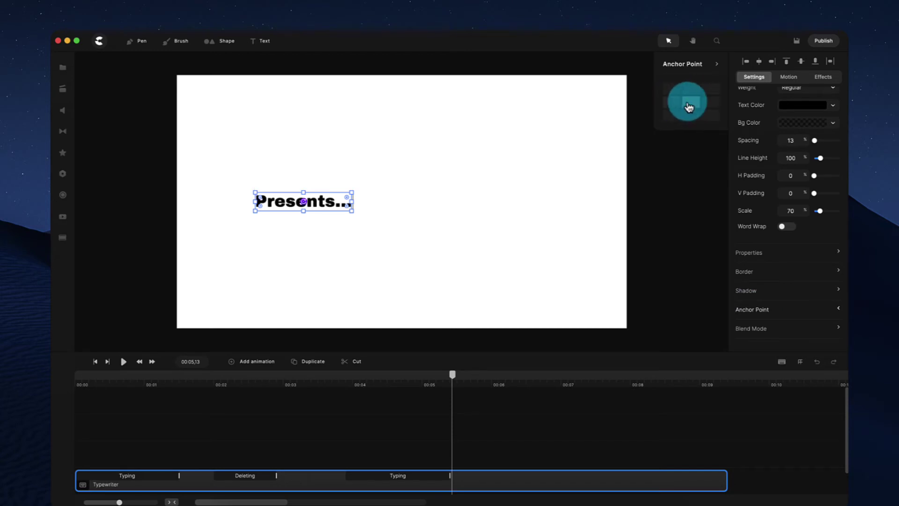
click(837, 64)
click(830, 65)
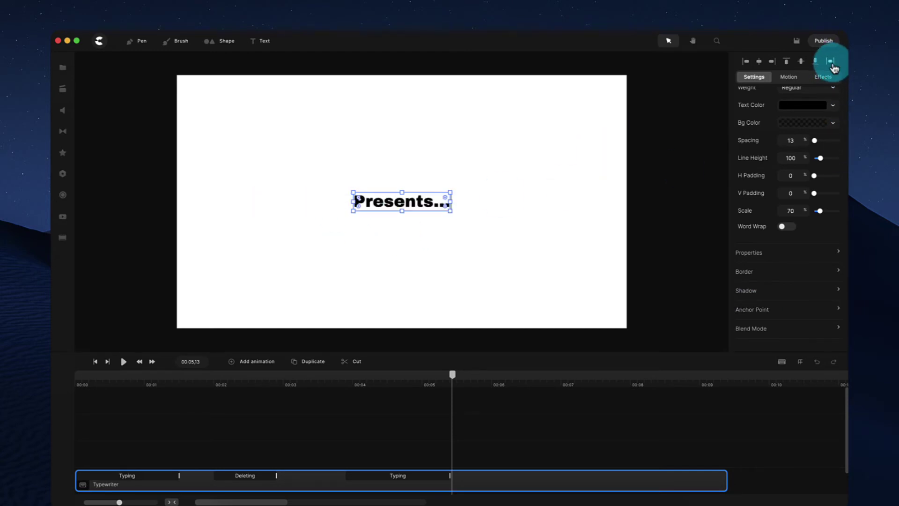
drag(355, 401, 53, 369)
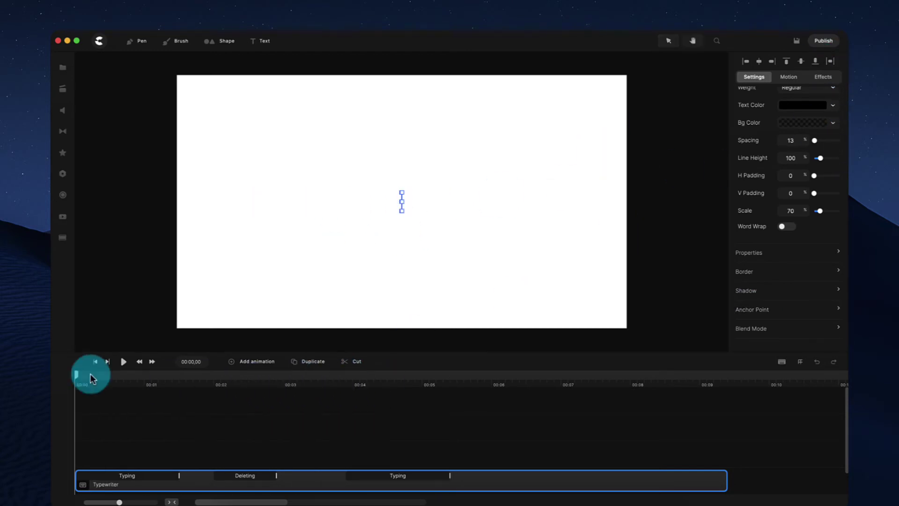
key(space)
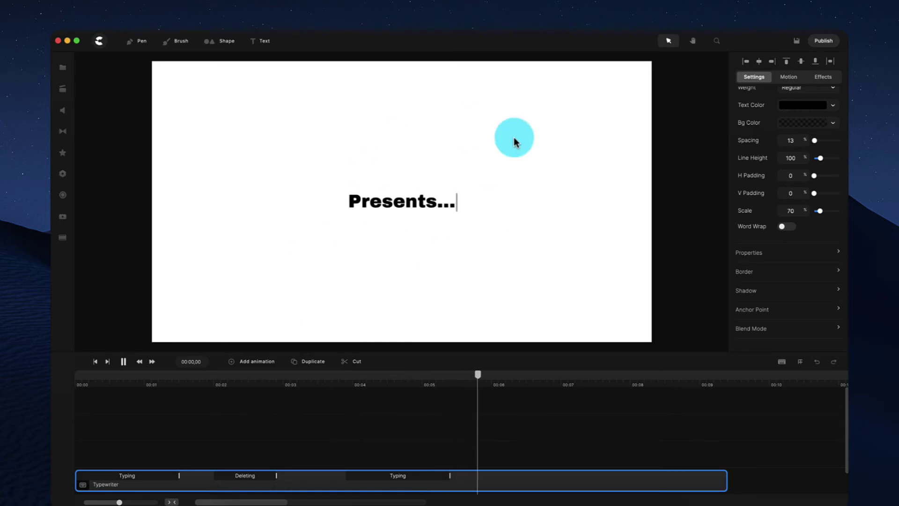
key(space)
scroll(817, 180, up, 5)
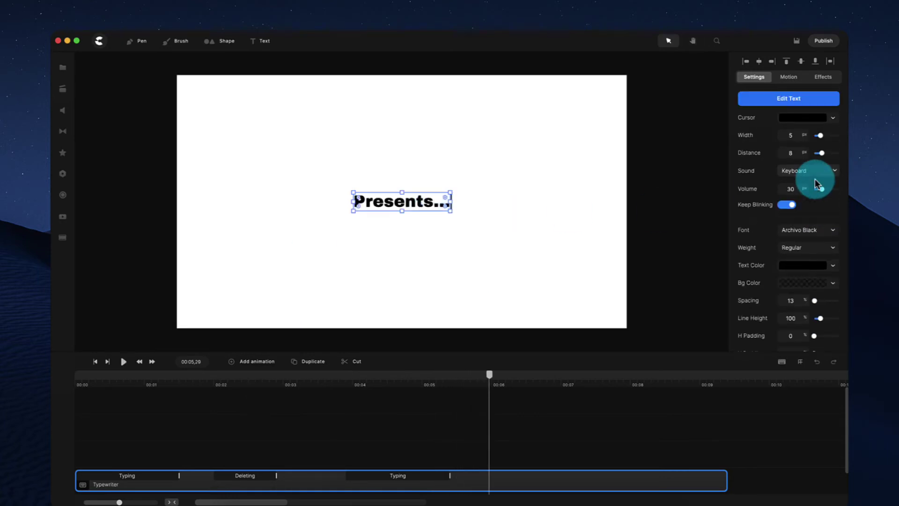
Make the typing cursor a bright blue
click(813, 117)
drag(709, 162, 681, 159)
drag(698, 103, 719, 77)
Set the Typewriter text colour to bright blue 00a1ff
click(802, 265)
click(678, 160)
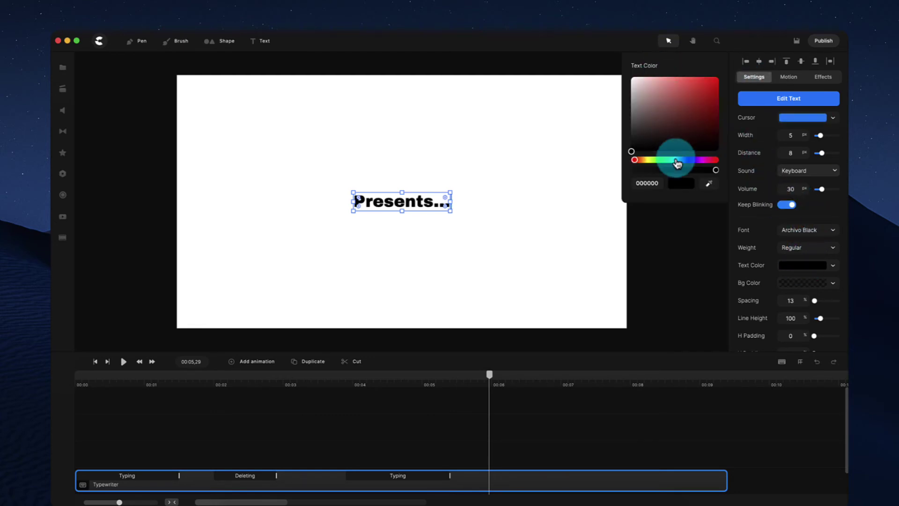
click(697, 114)
drag(698, 114, 755, 49)
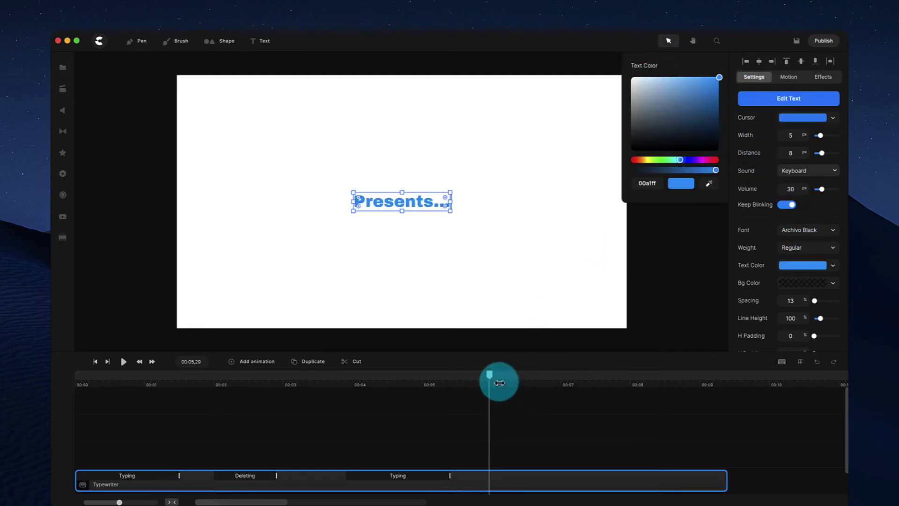
click(439, 380)
Replay to check the blue colours, then raise the Typewriter distance from 8 to 9
click(337, 381)
key(space)
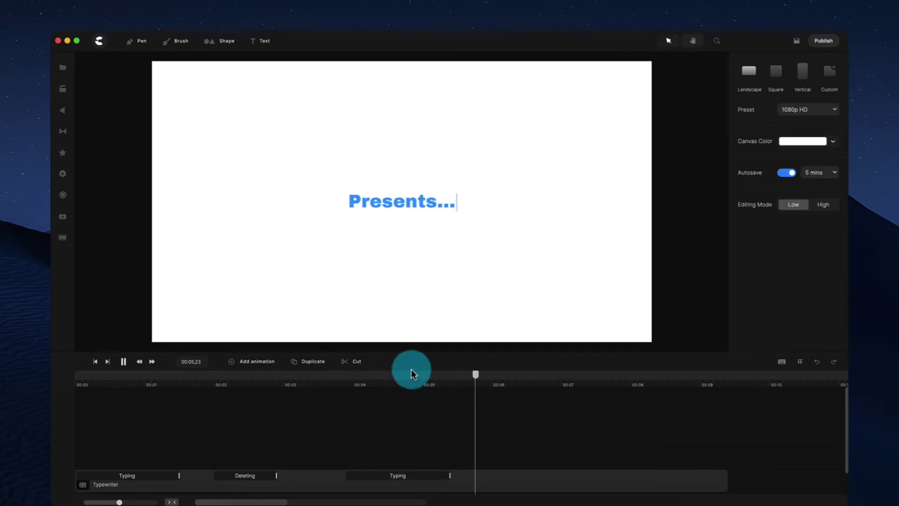
click(449, 218)
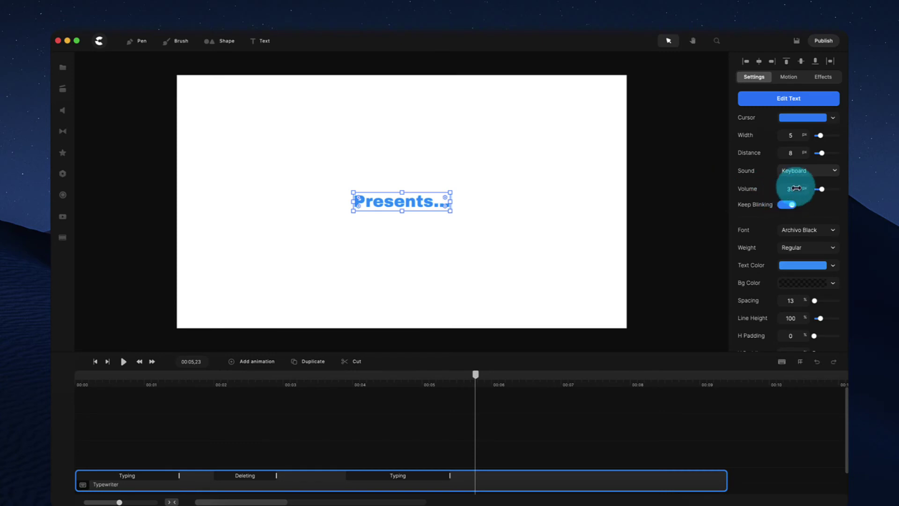
drag(808, 152, 811, 152)
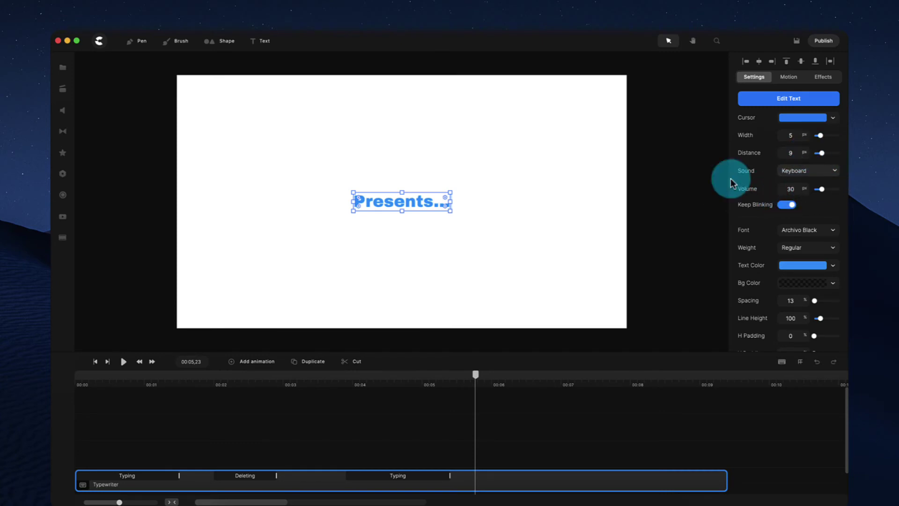
Try the Old Typewriter typing sound and play the animation to hear it
click(798, 175)
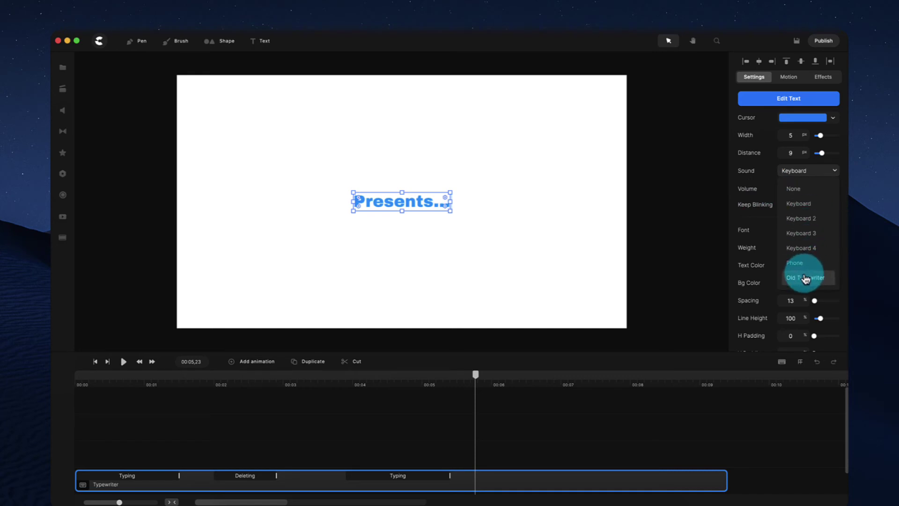
click(805, 278)
click(107, 361)
click(95, 361)
key(space)
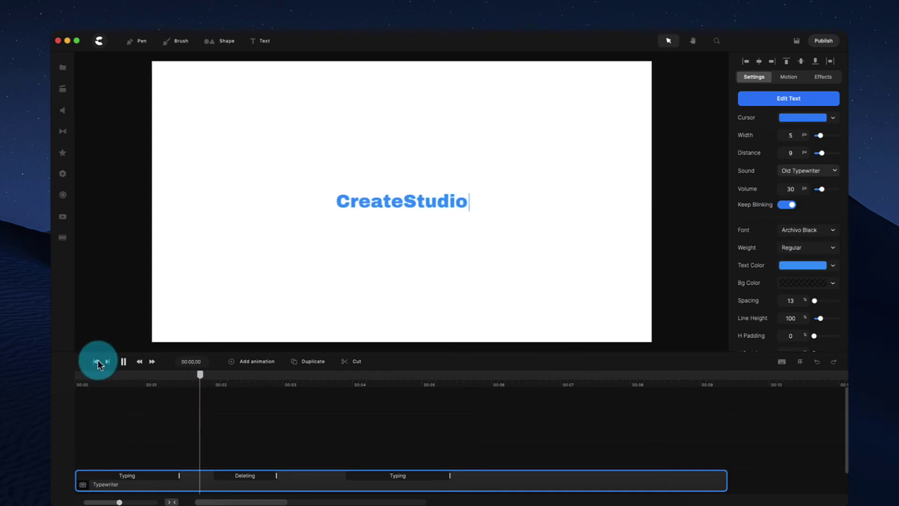
key(space)
Switch the typing sound to Phone and preview the animation from the start
click(817, 170)
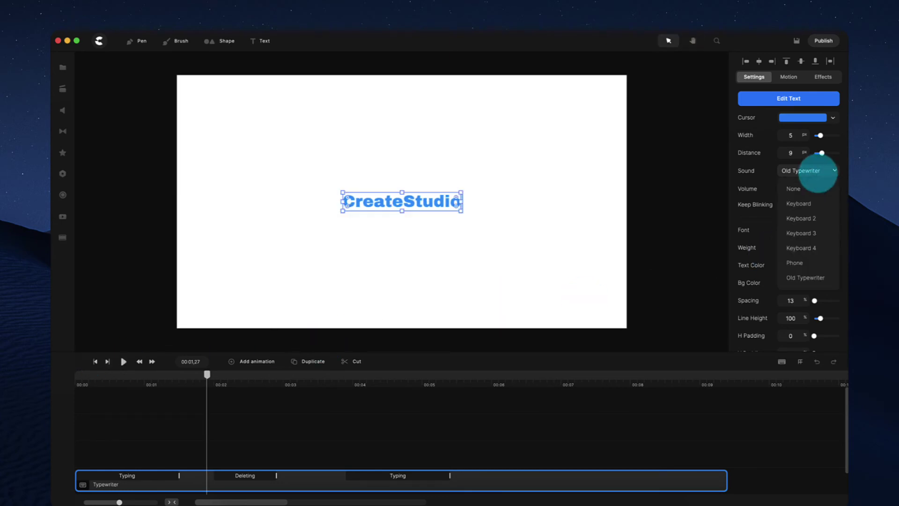
click(794, 263)
click(95, 364)
key(space)
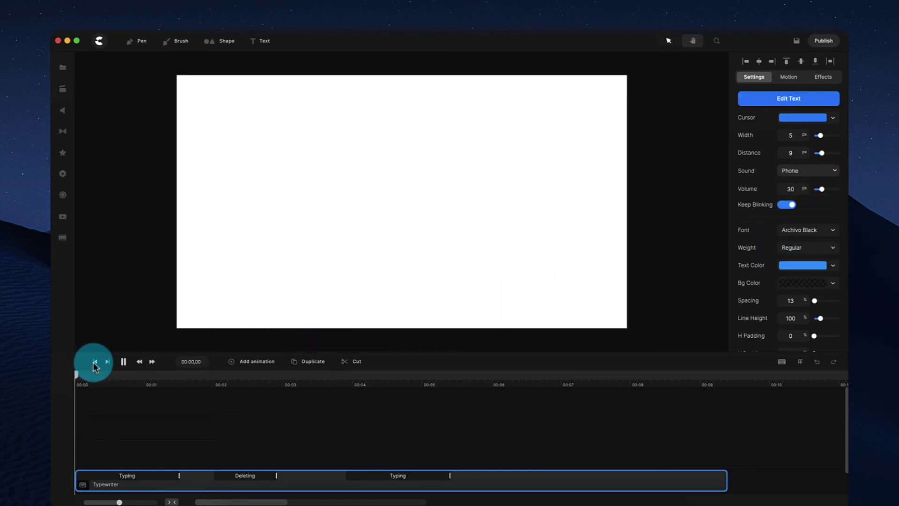
key(space)
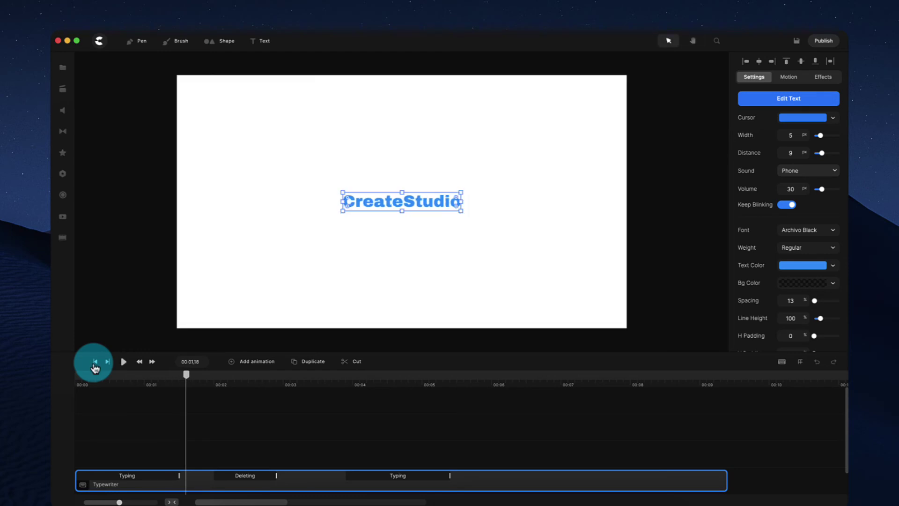
Give the text a fully opaque light-blue background colour
scroll(789, 265, down, 1)
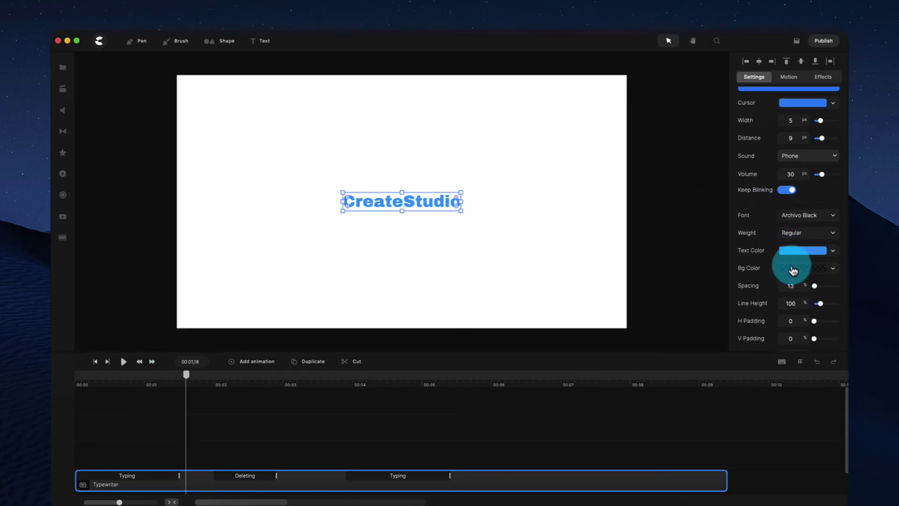
click(794, 268)
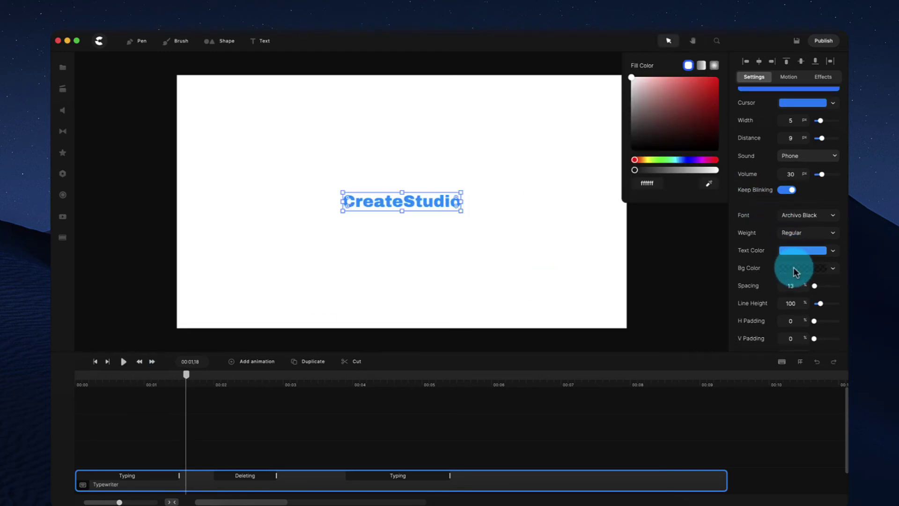
click(683, 161)
click(715, 88)
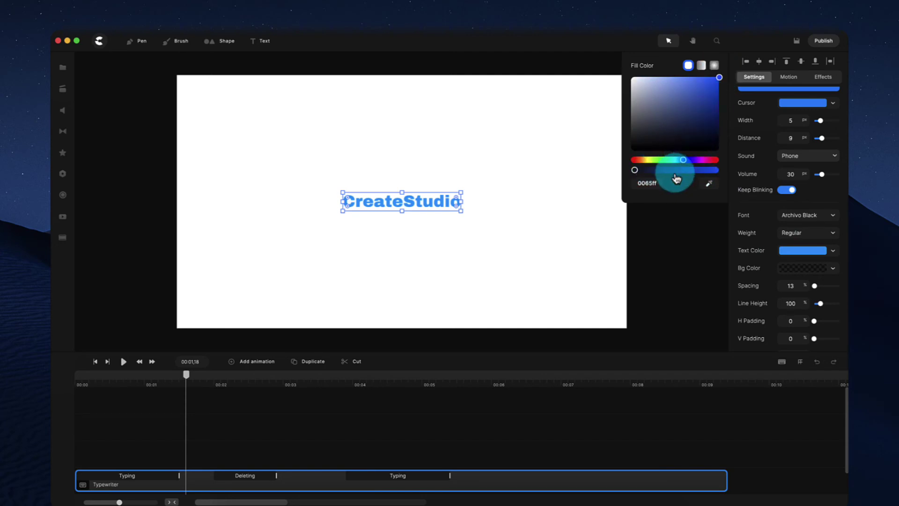
drag(636, 171, 681, 160)
click(709, 78)
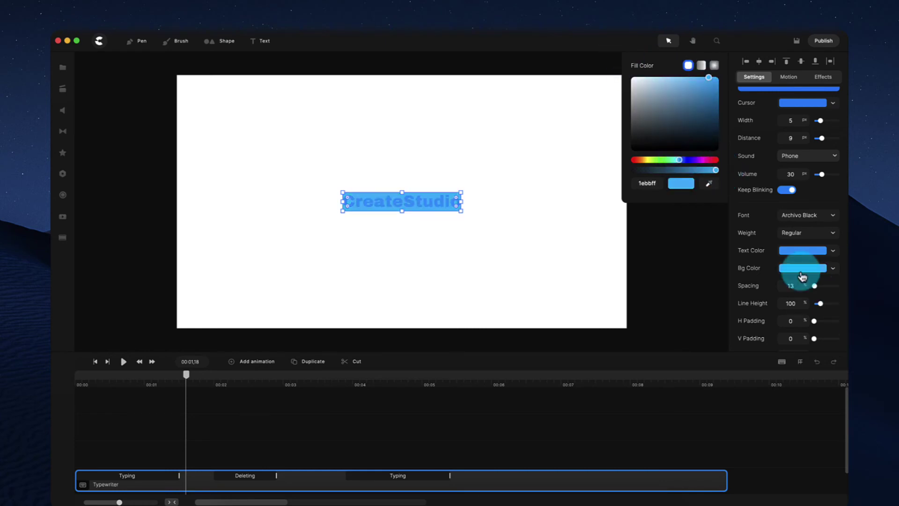
click(796, 252)
Make the text white with horizontal padding 59 and vertical padding 19, then preview
drag(638, 114, 552, 34)
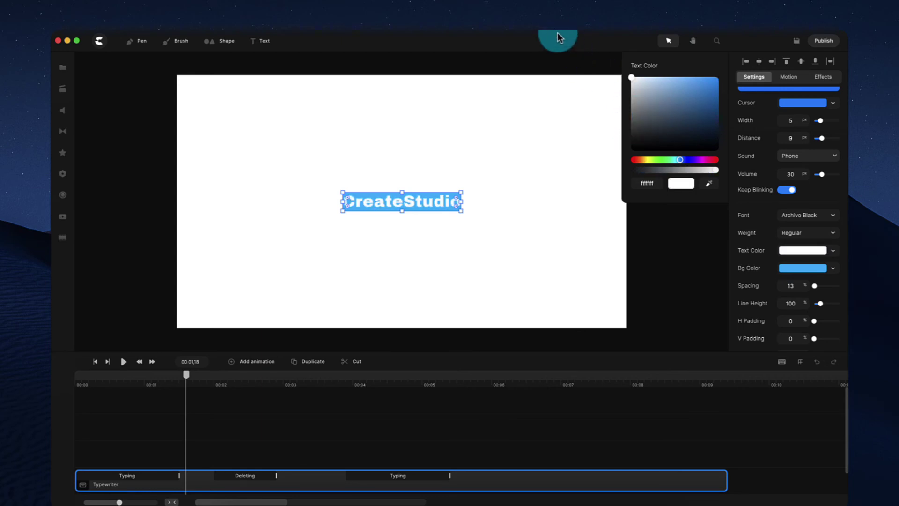
drag(803, 320, 811, 337)
click(338, 196)
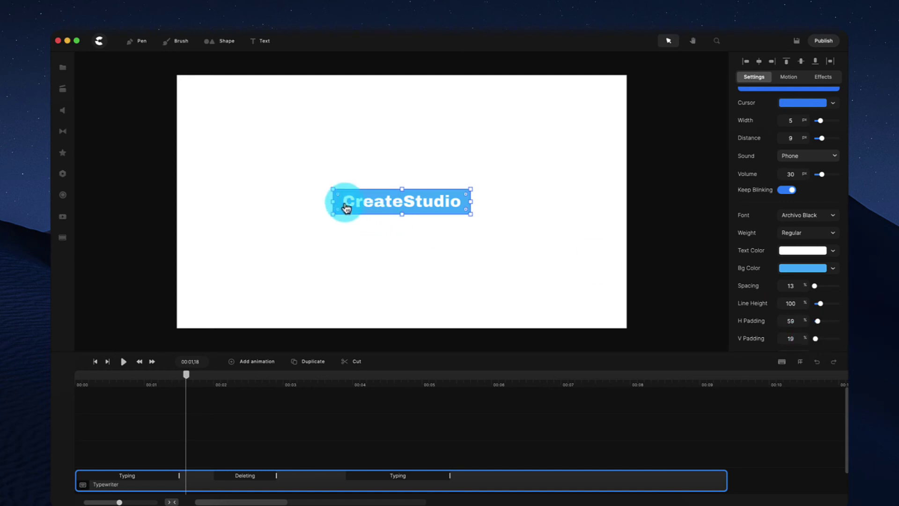
click(384, 246)
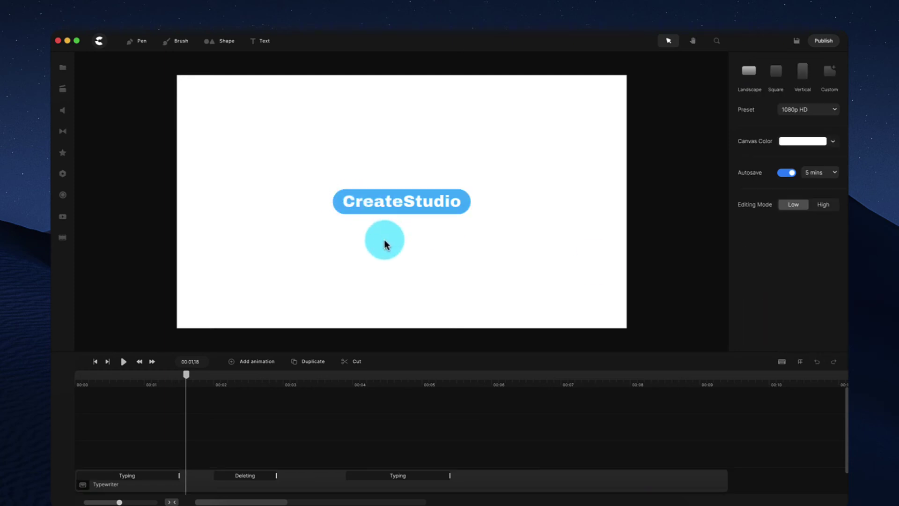
click(468, 204)
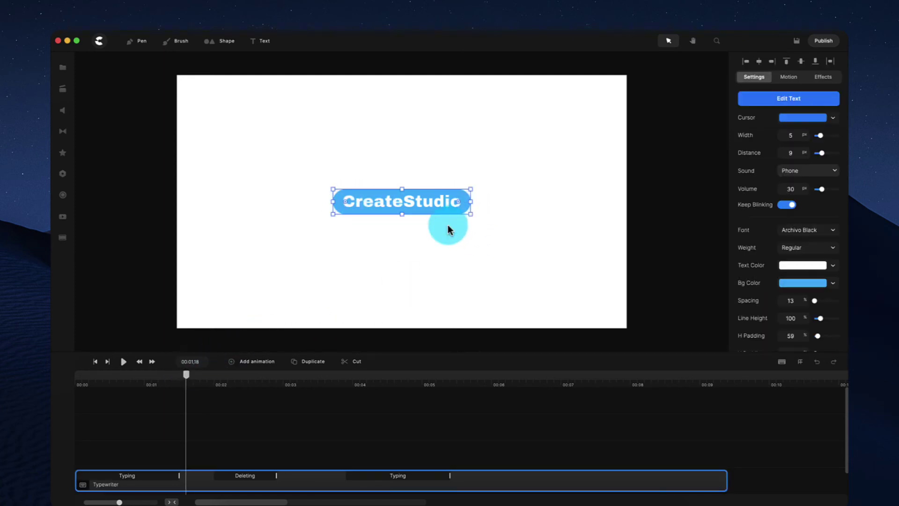
drag(183, 387, 56, 375)
key(space)
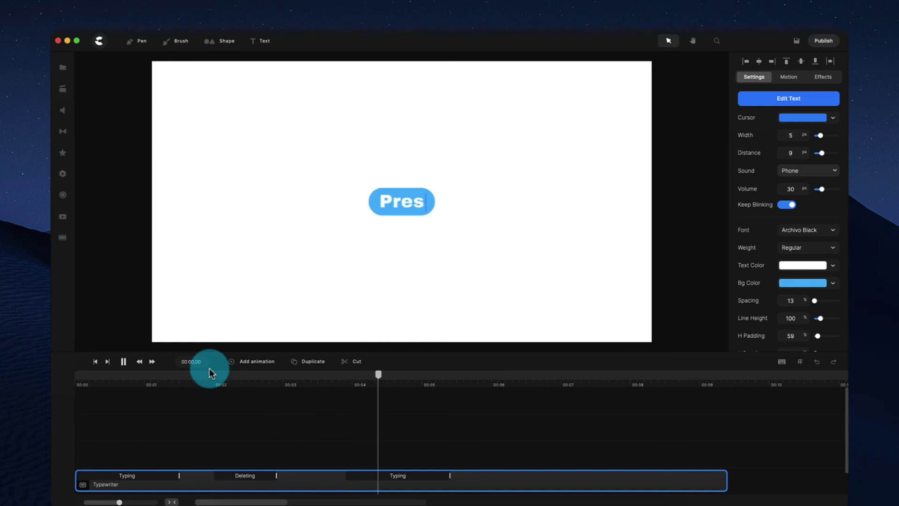
Turn off Keep Blinking and set the cursor width to 0, then replay from the start
click(478, 214)
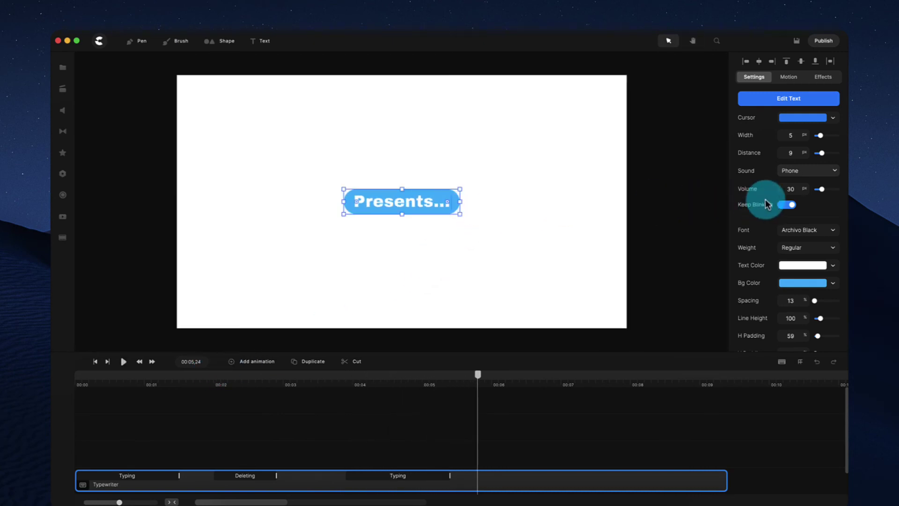
click(792, 207)
click(798, 118)
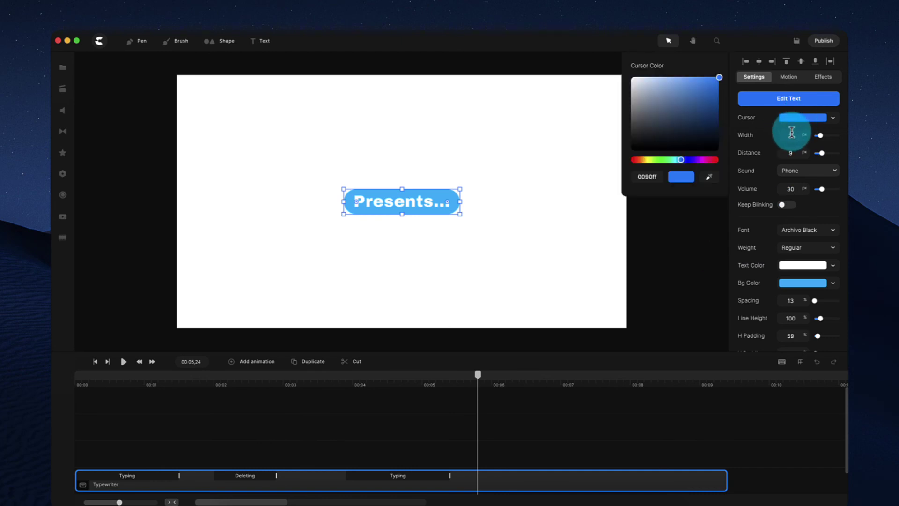
click(804, 136)
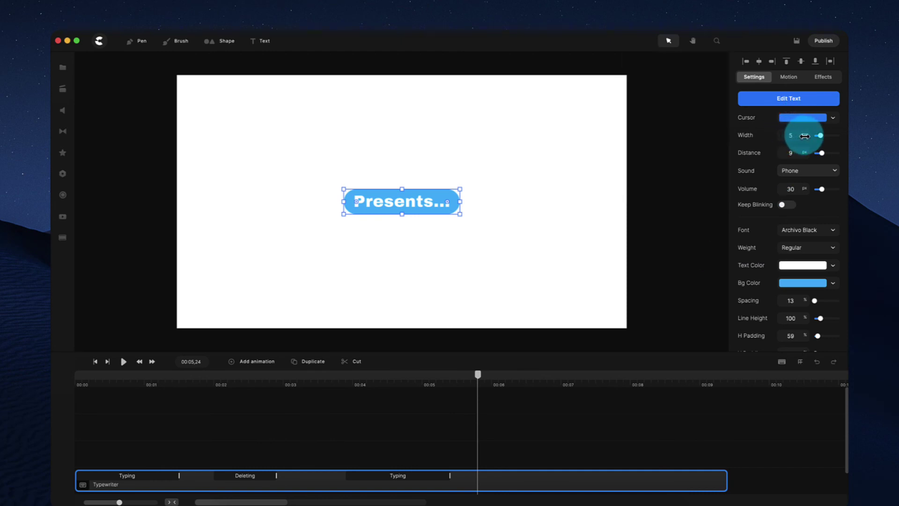
drag(804, 136, 794, 136)
drag(482, 373, 56, 401)
key(space)
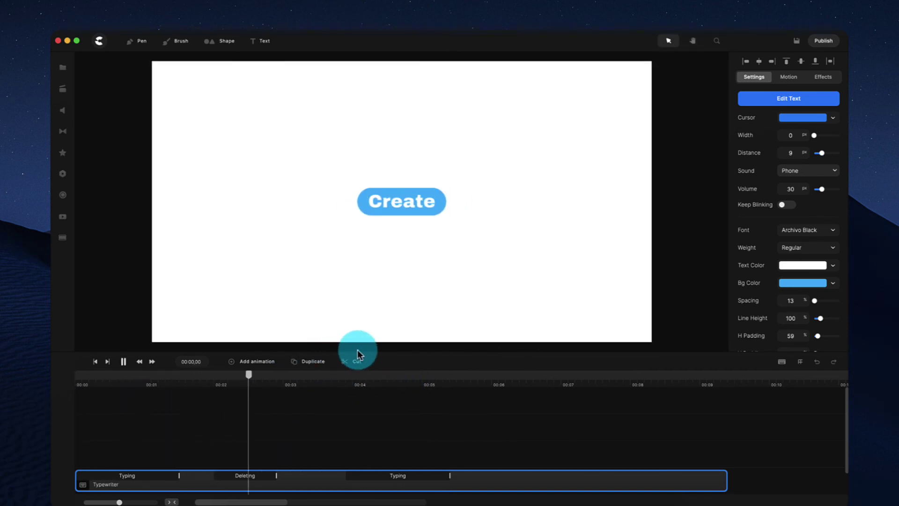
Delete the 'Presents...' sentence from the Typewriter's sentence list
key(space)
click(808, 98)
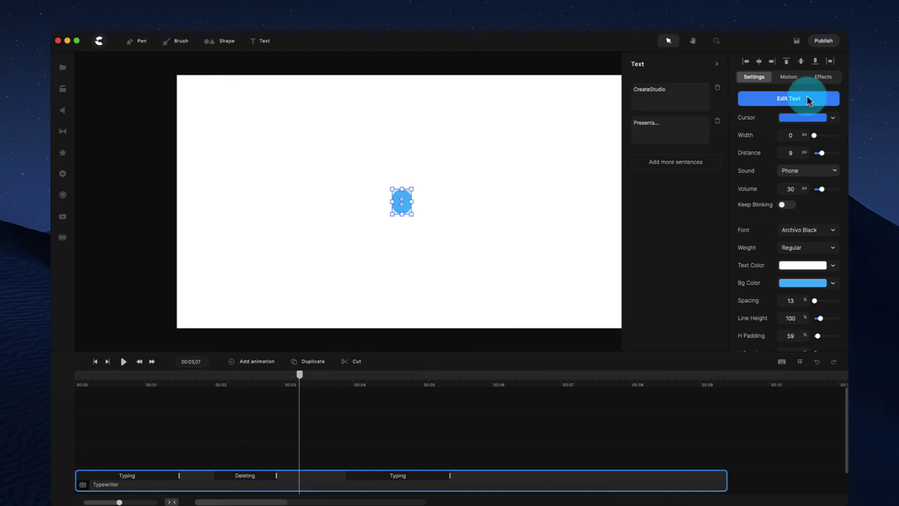
click(717, 121)
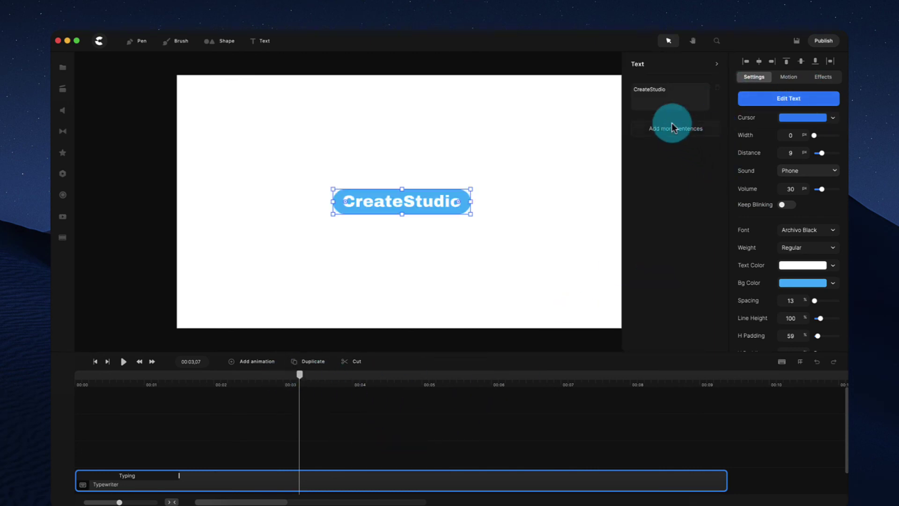
Replay the single-sentence animation and trim the Typewriter layer to about 2.5 seconds
drag(299, 374, 66, 374)
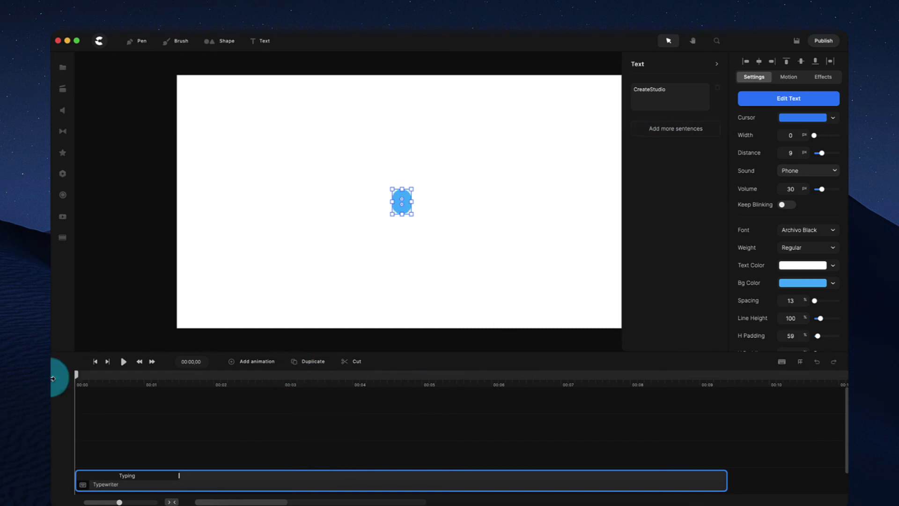
key(space)
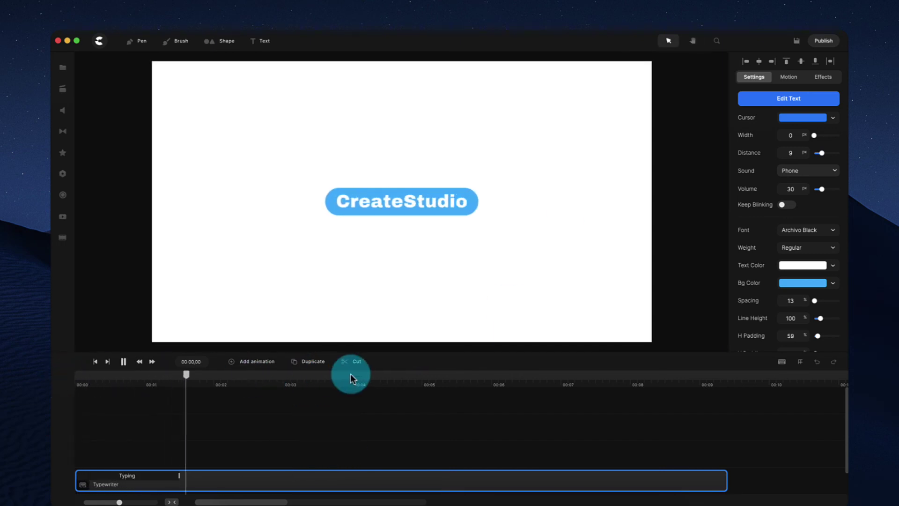
drag(724, 474, 255, 470)
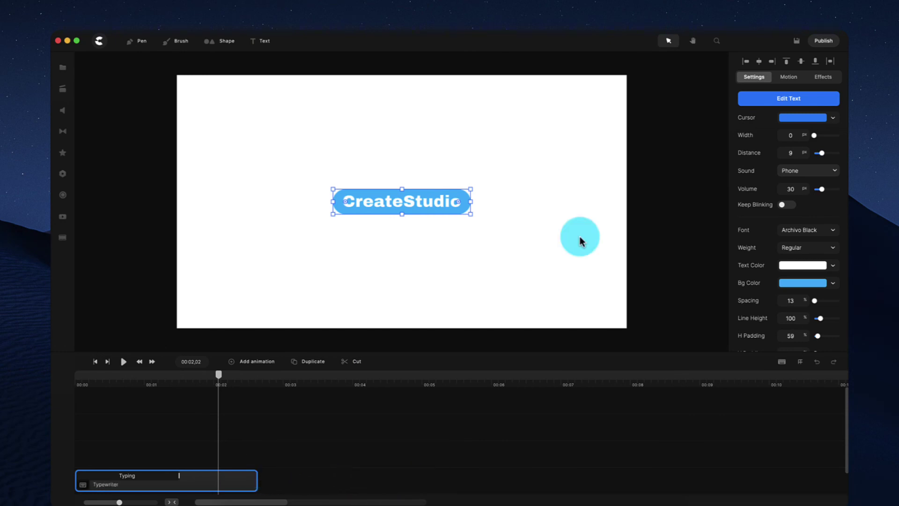